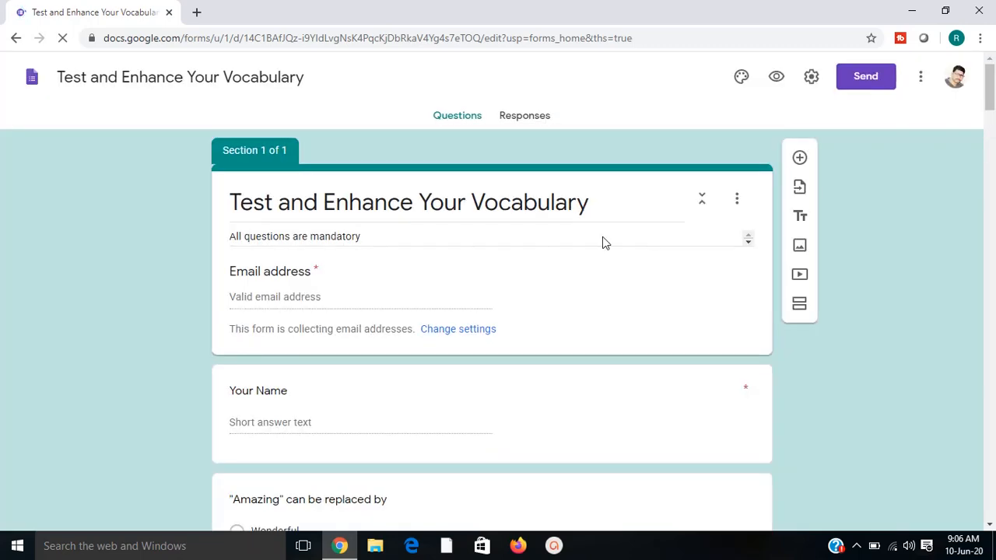
{"action": "mouse_move", "coordinate": [990, 90]}
{"action": "left_mouse_down"}
{"action": "mouse_move", "coordinate": [994, 463]}
{"action": "mouse_move", "coordinate": [994, 81]}
{"action": "left_mouse_up"}
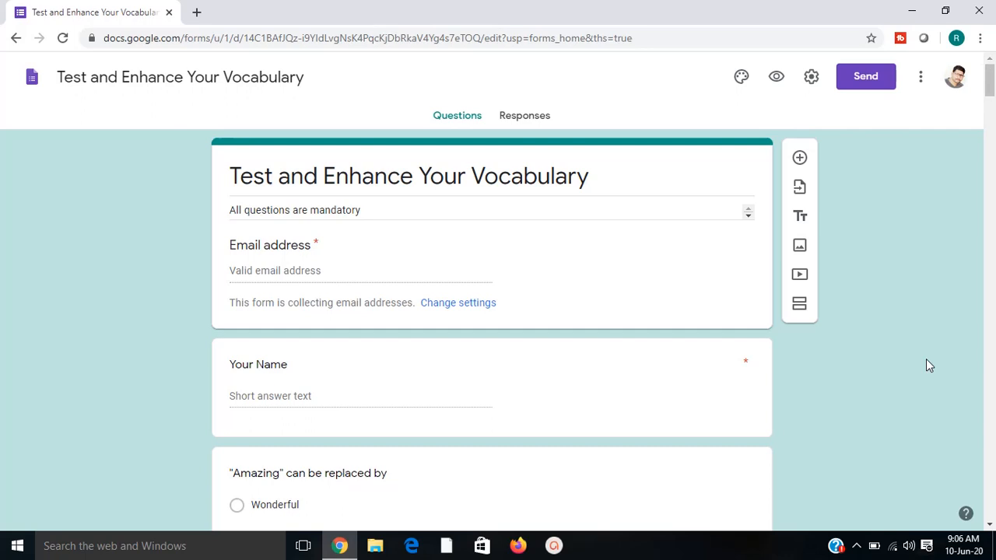
{"action": "mouse_move", "coordinate": [990, 91]}
{"action": "left_mouse_down"}
{"action": "mouse_move", "coordinate": [995, 232]}
{"action": "mouse_move", "coordinate": [994, 88]}
{"action": "left_mouse_up"}
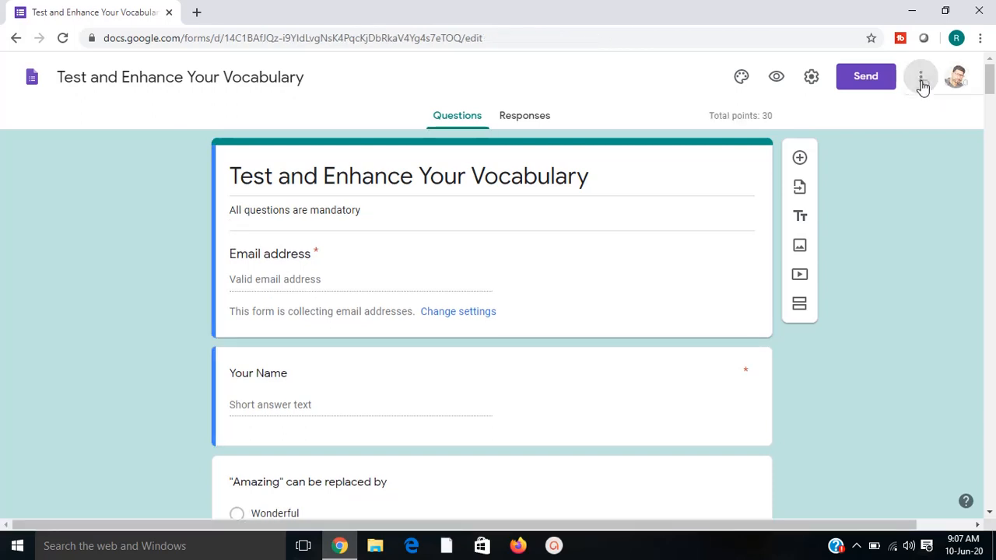
Step: Open the formLimiter add-on's page in the G Suite Marketplace from the form's add-ons
{"action": "left_click", "coordinate": [921, 81]}
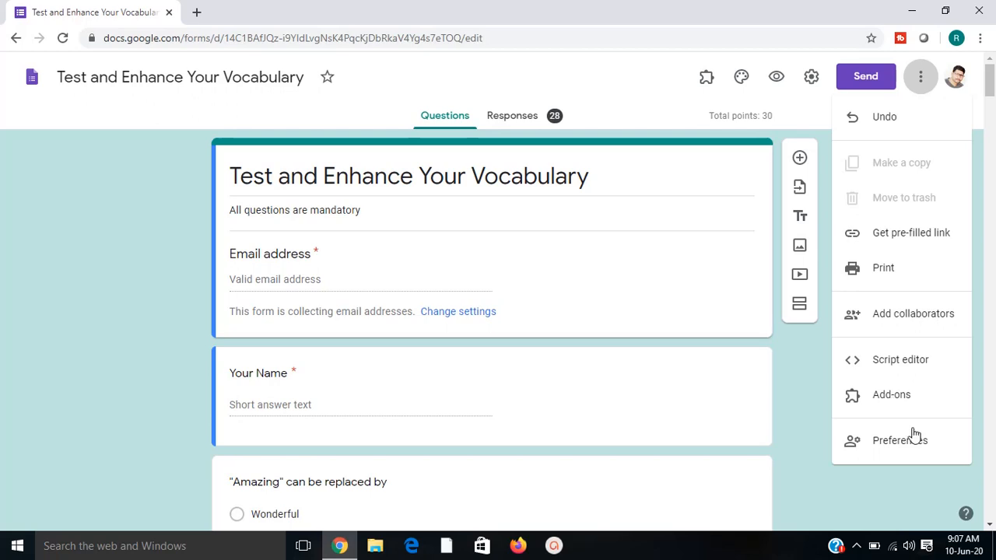
{"action": "left_click", "coordinate": [883, 401]}
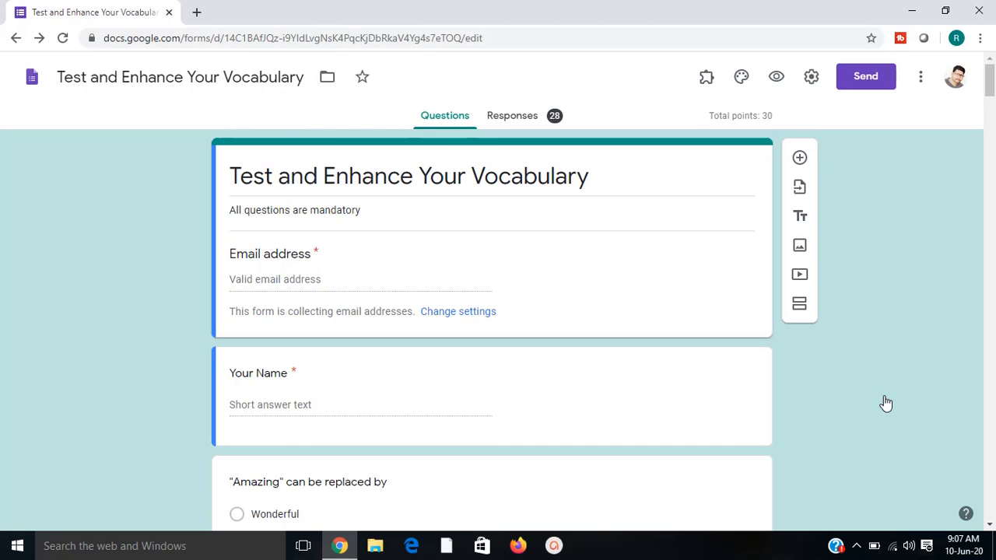
{"action": "left_click", "coordinate": [920, 78]}
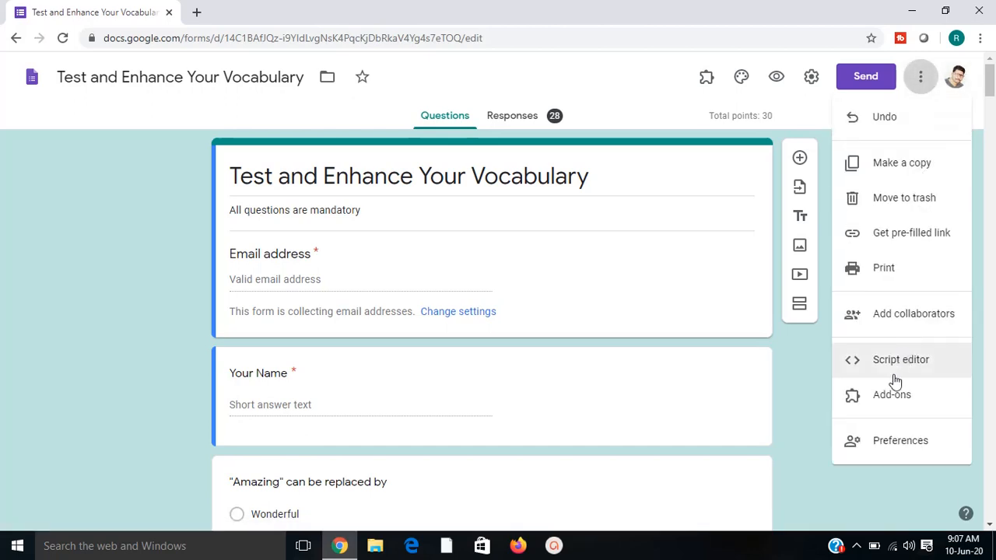
{"action": "left_click", "coordinate": [887, 400]}
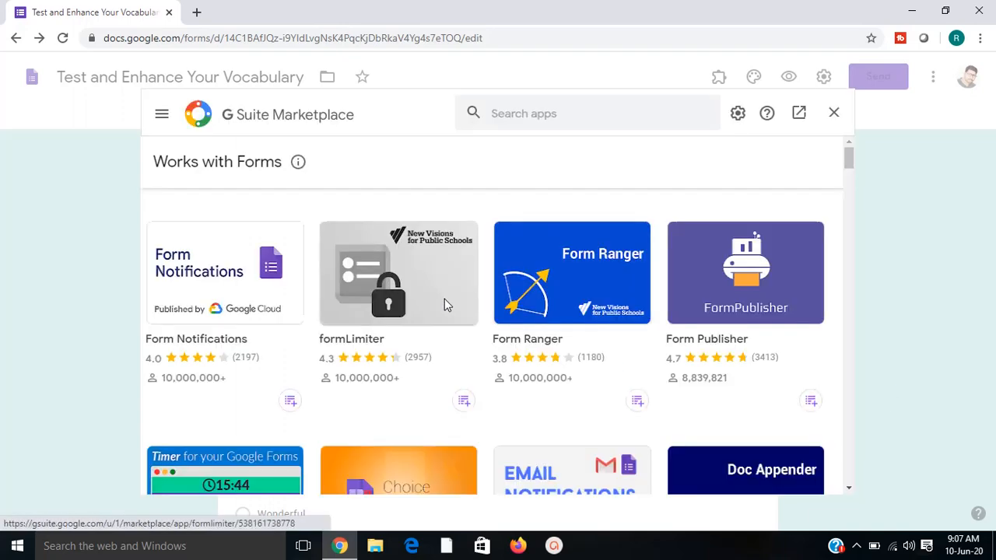
{"action": "left_click", "coordinate": [362, 307]}
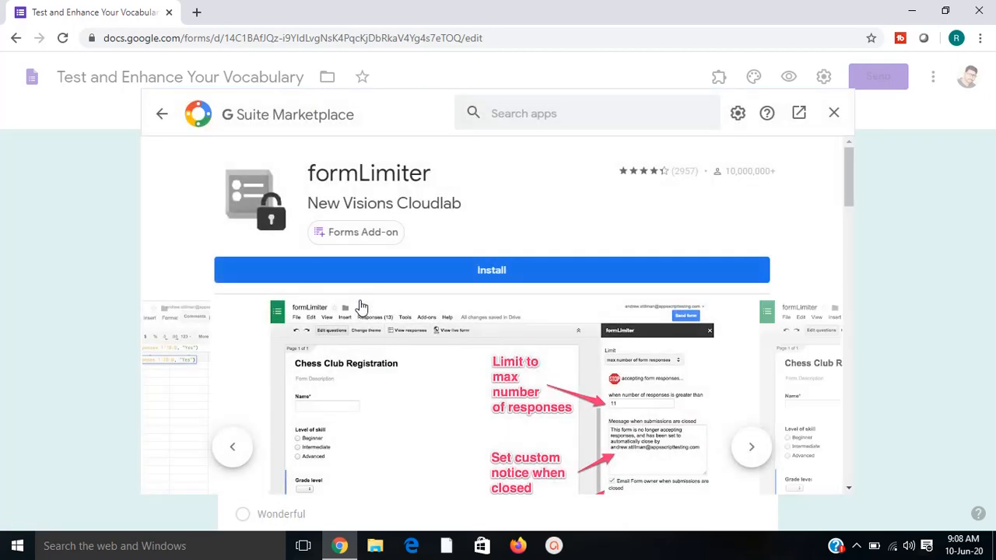
Step: Install the formLimiter add-on with the listed Google account and allow it the requested account access
{"action": "left_click", "coordinate": [480, 274]}
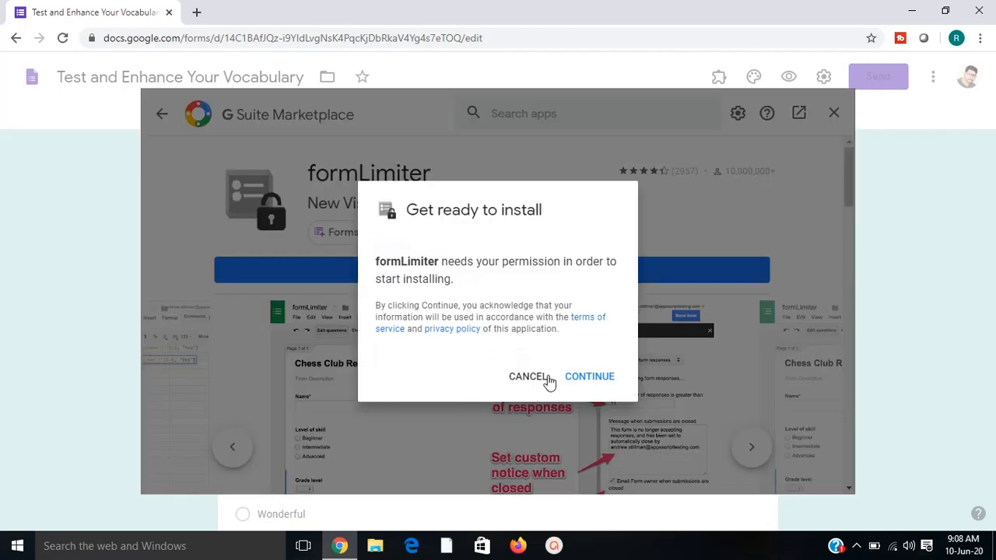
{"action": "left_click", "coordinate": [585, 386]}
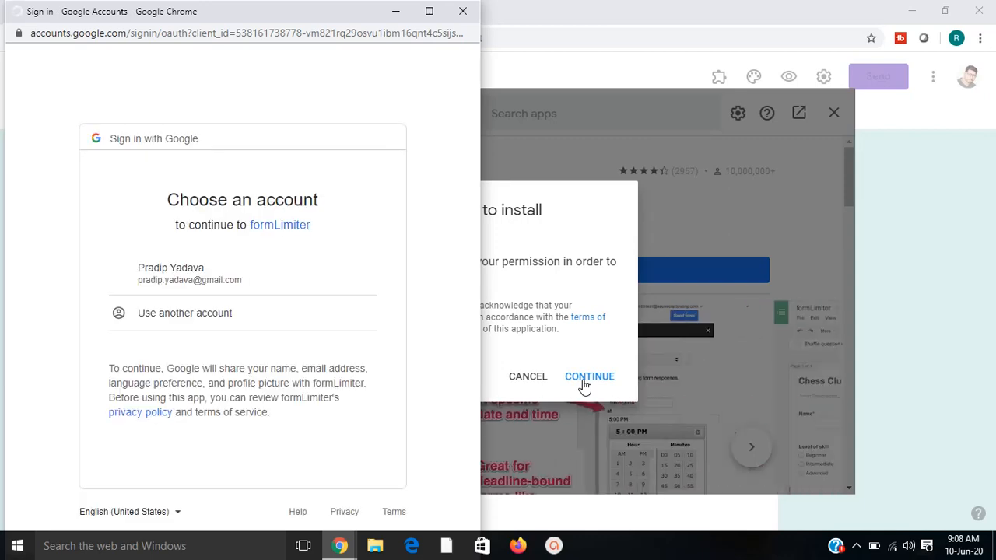
{"action": "left_click", "coordinate": [160, 283]}
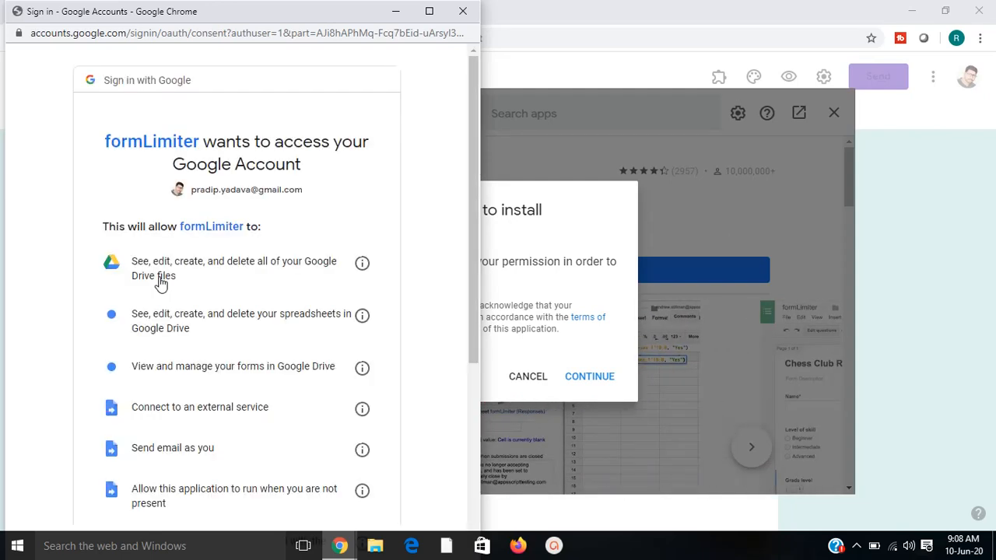
{"action": "left_click_drag", "start_coordinate": [473, 278], "coordinate": [471, 459]}
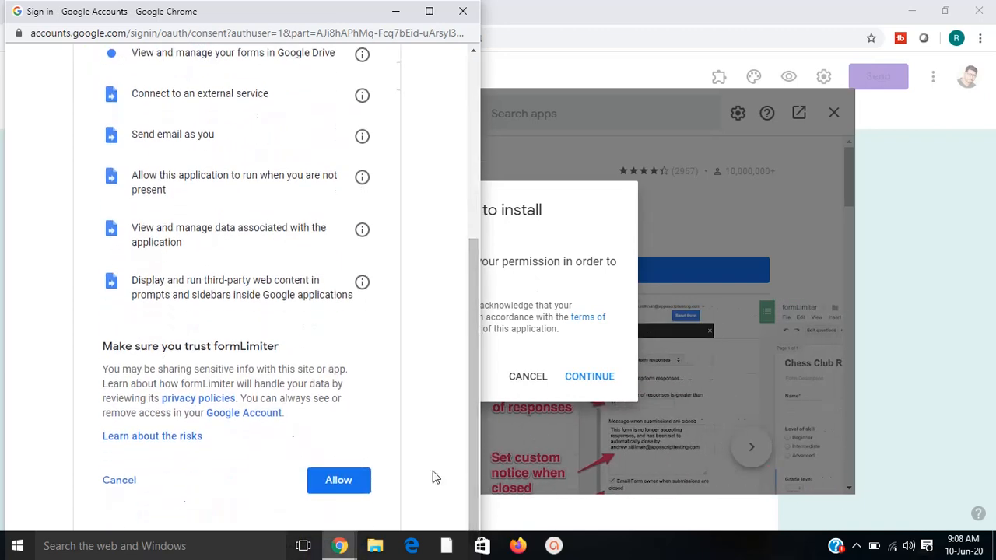
{"action": "left_click", "coordinate": [328, 484]}
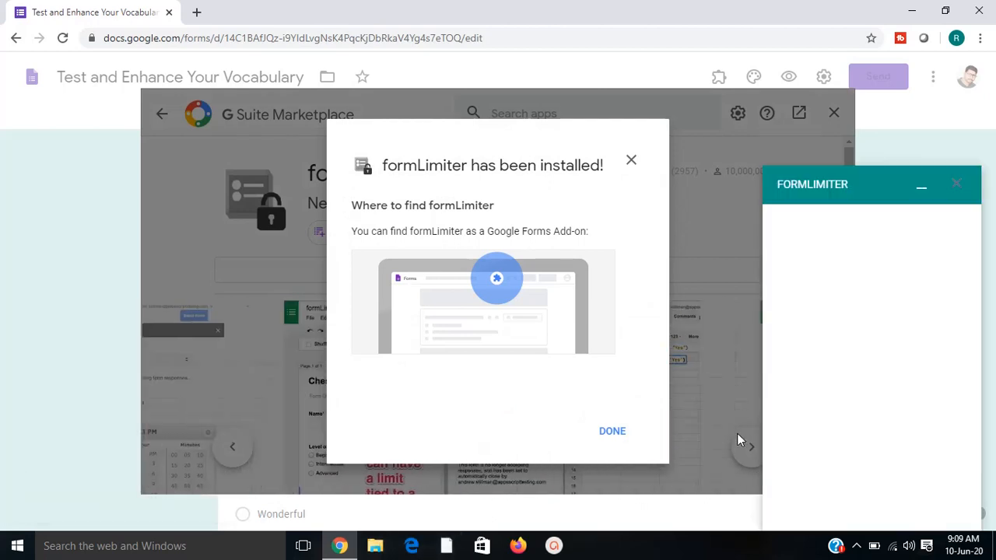
Step: Dismiss the installation notice and close both the formLimiter panel and the G Suite Marketplace
{"action": "left_click", "coordinate": [612, 433]}
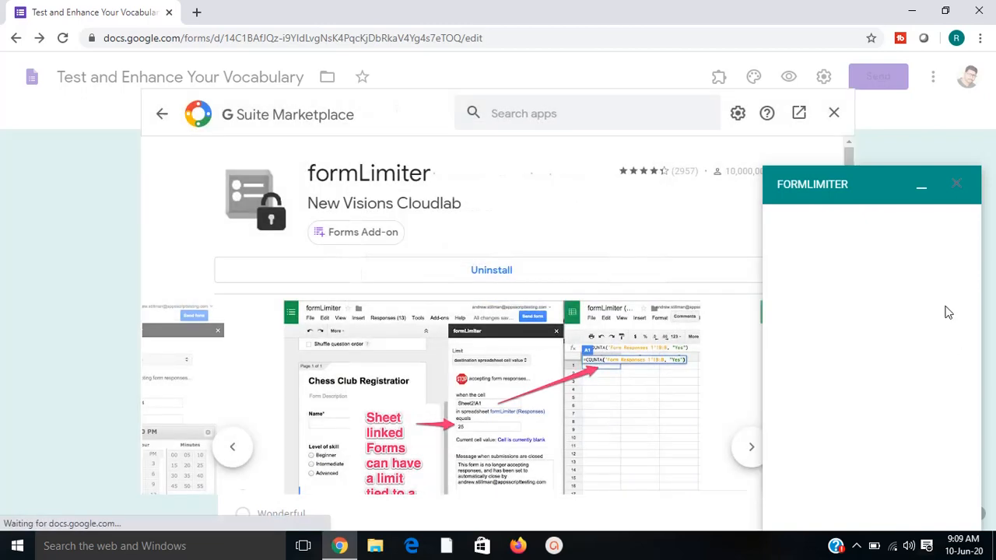
{"action": "left_click", "coordinate": [962, 186]}
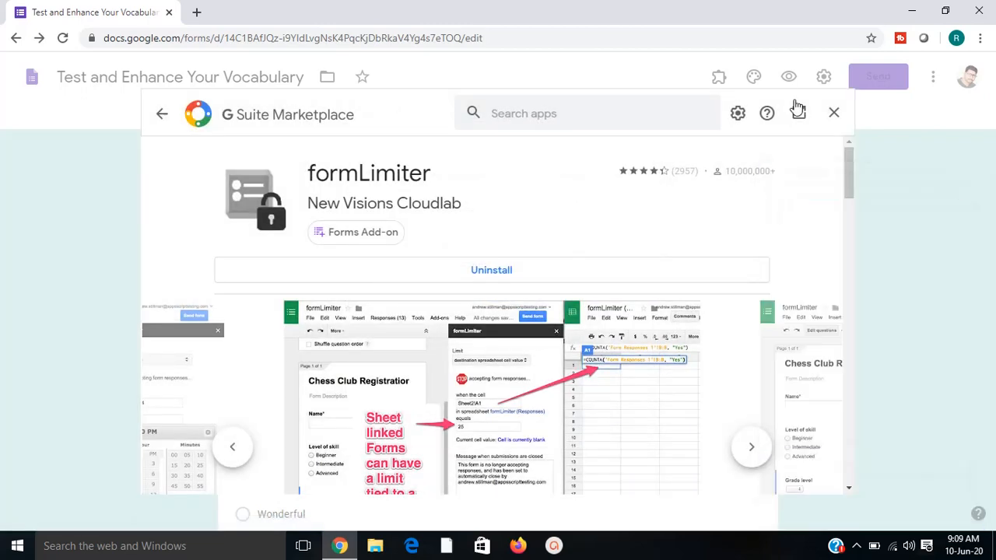
{"action": "left_click", "coordinate": [834, 115]}
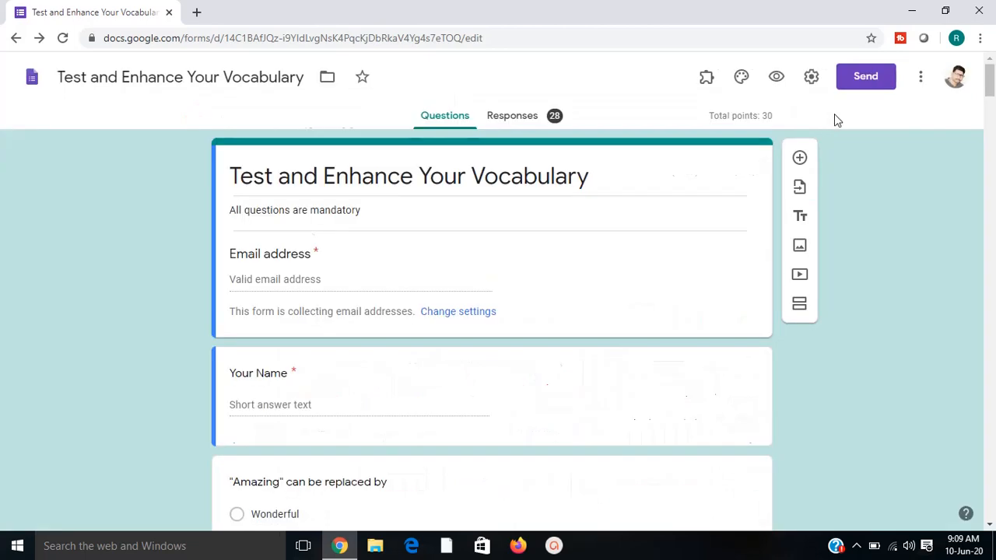
Step: Open the Set limit options of the installed formLimiter add-on
{"action": "left_click", "coordinate": [708, 78]}
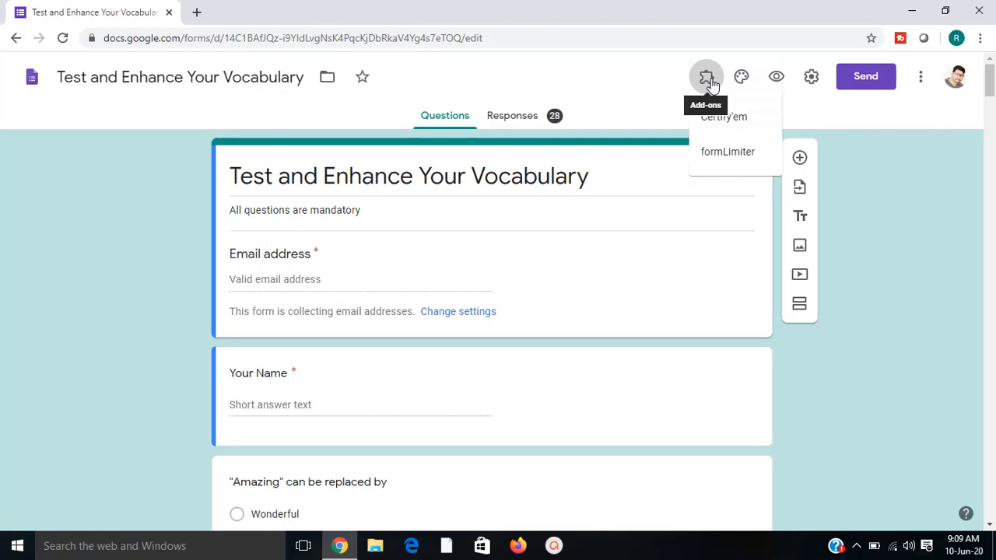
{"action": "left_click", "coordinate": [725, 152]}
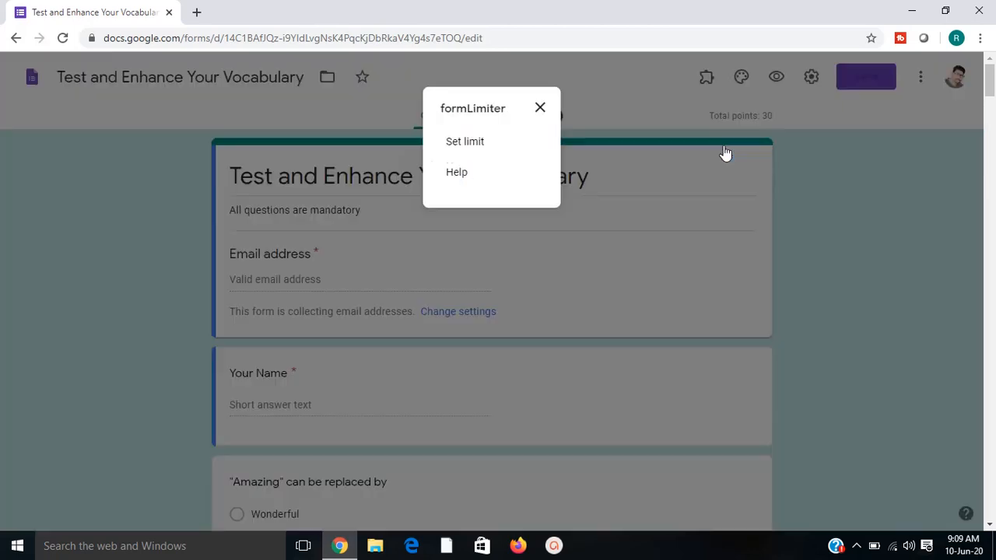
{"action": "left_click", "coordinate": [472, 145]}
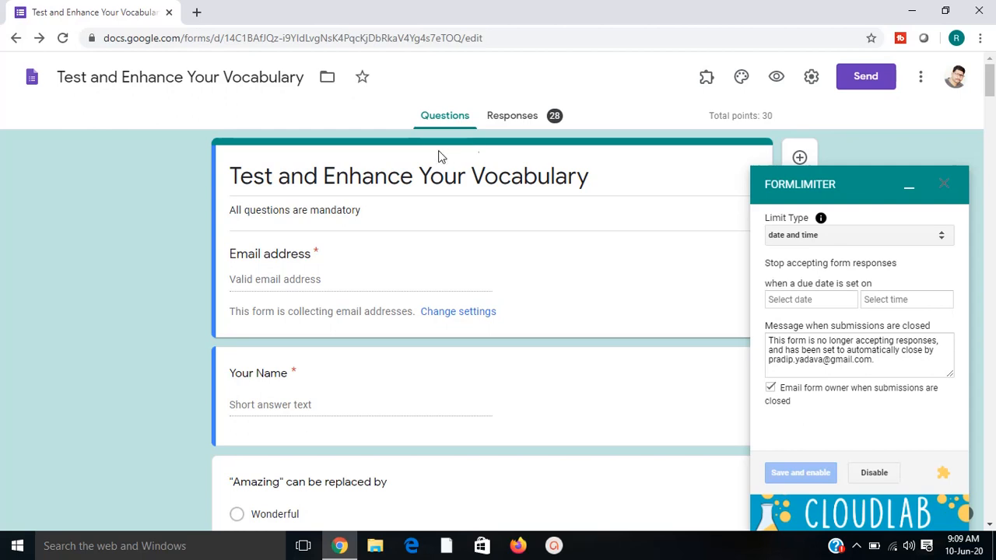
Step: Set the form to stop accepting responses on 06/11/2020 at 2:00 PM
{"action": "left_click", "coordinate": [821, 304]}
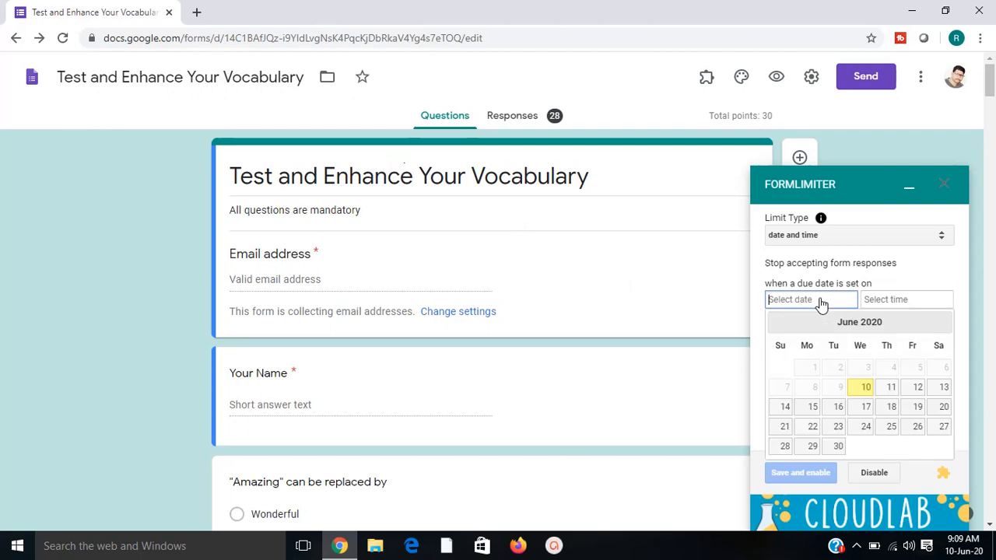
{"action": "left_click", "coordinate": [892, 391]}
{"action": "left_click", "coordinate": [901, 305]}
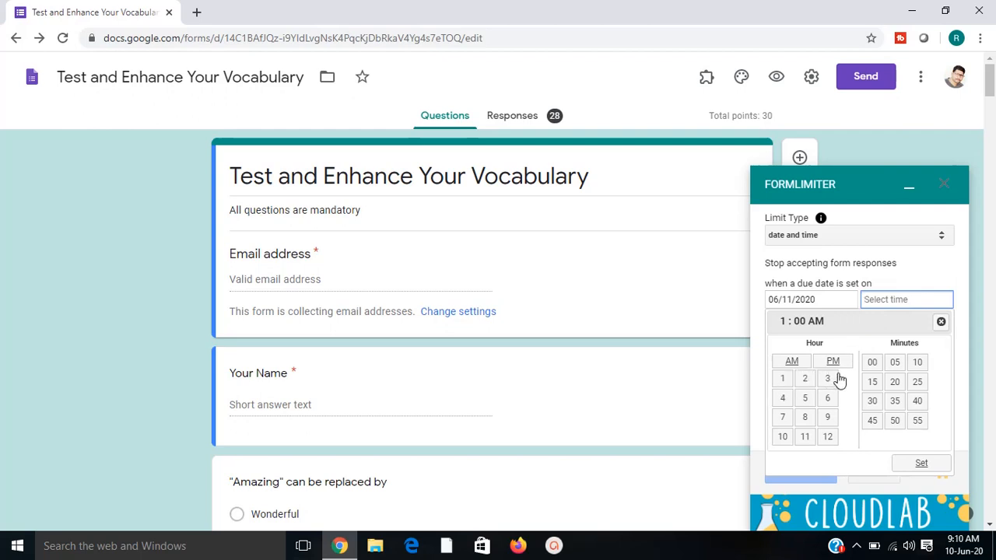
{"action": "left_click", "coordinate": [805, 383]}
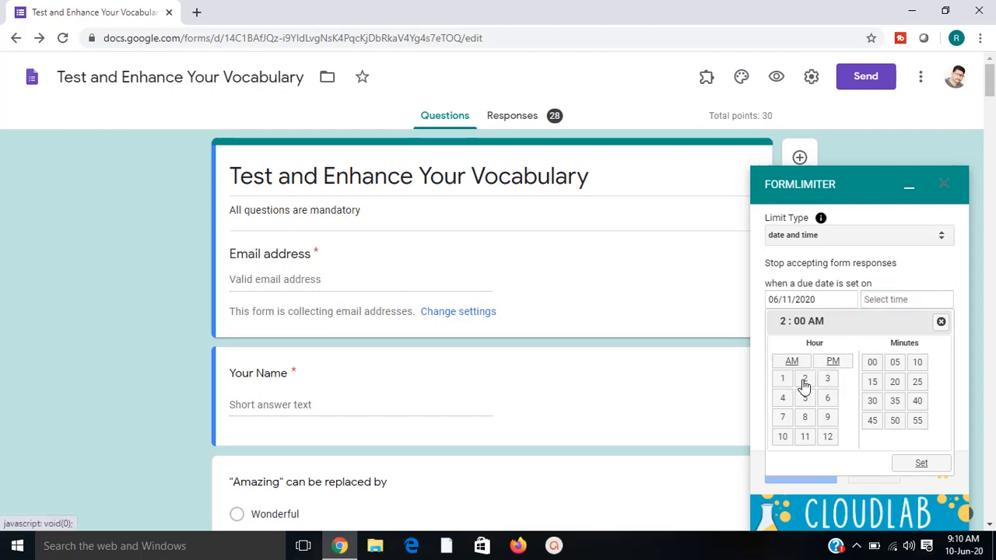
{"action": "left_click", "coordinate": [831, 363]}
{"action": "left_click", "coordinate": [922, 464]}
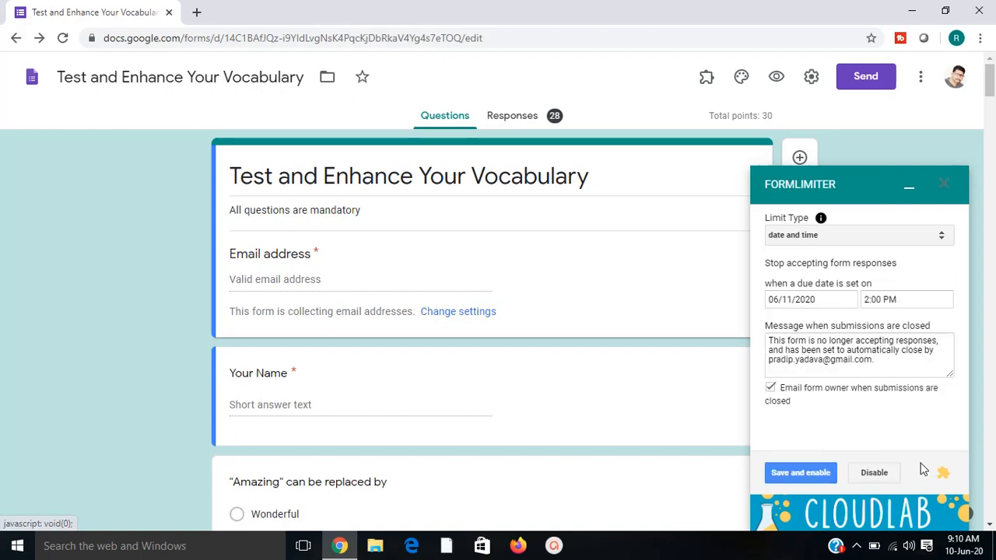
Step: Replace the e-mail address in the closed-submissions message with "The Knowledge Adda" and save and enable the limit
{"action": "left_click", "coordinate": [876, 362]}
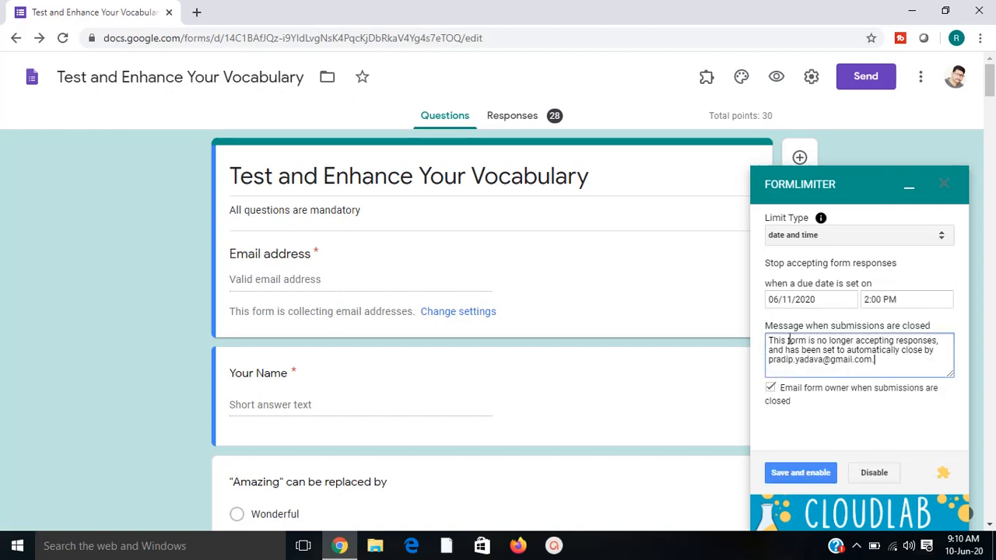
{"action": "triple_click", "coordinate": [901, 363]}
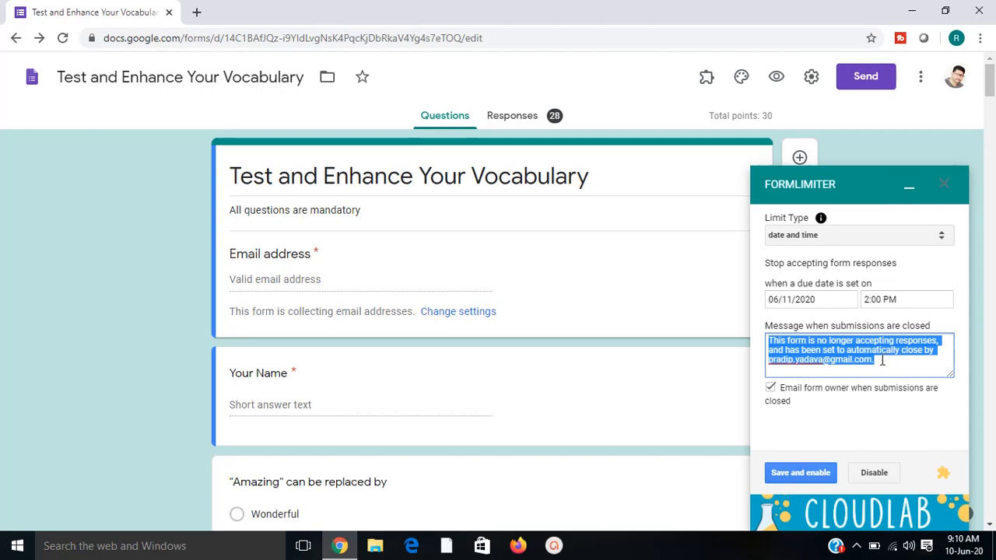
{"action": "left_click", "coordinate": [882, 360]}
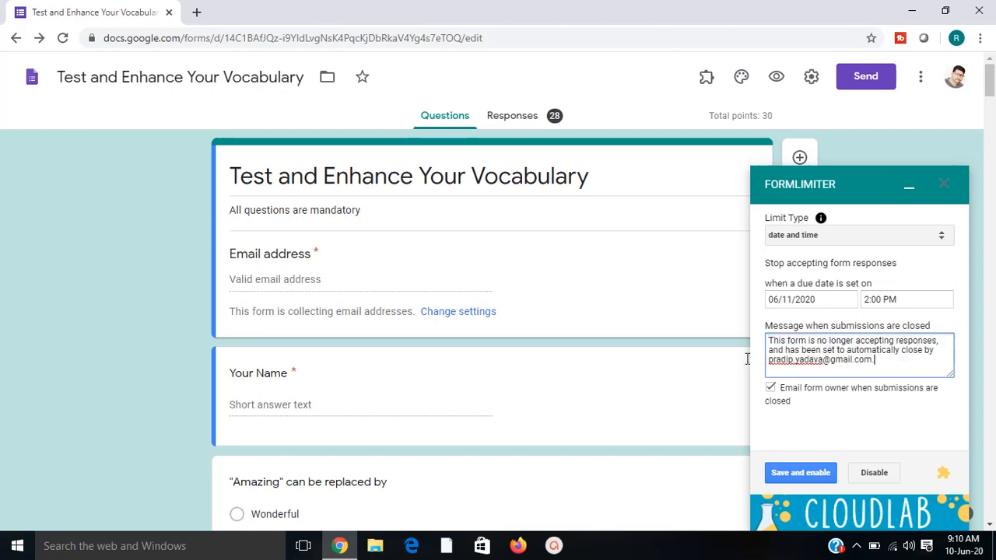
{"action": "key", "text": "shift+Home"}
{"action": "type", "text": "T"}
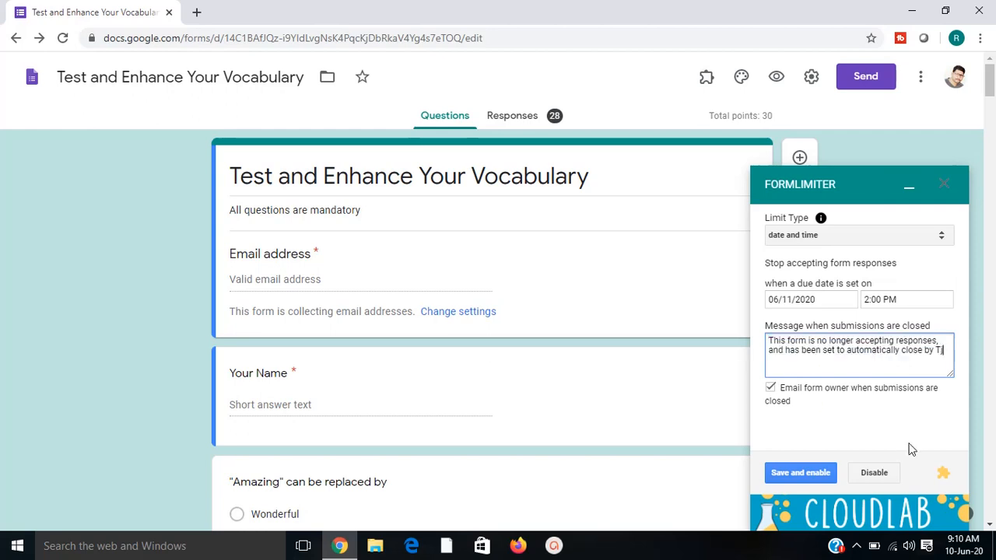
{"action": "type", "text": "he Knowledge Adda"}
{"action": "left_click", "coordinate": [801, 475]}
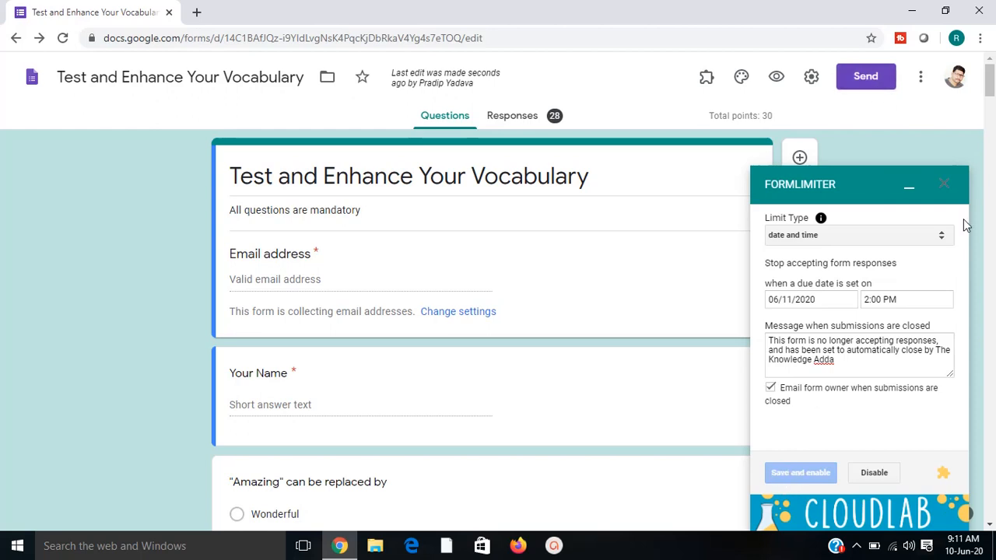
Step: Minimize the formLimiter panel and open the form's sending options
{"action": "left_click", "coordinate": [909, 187]}
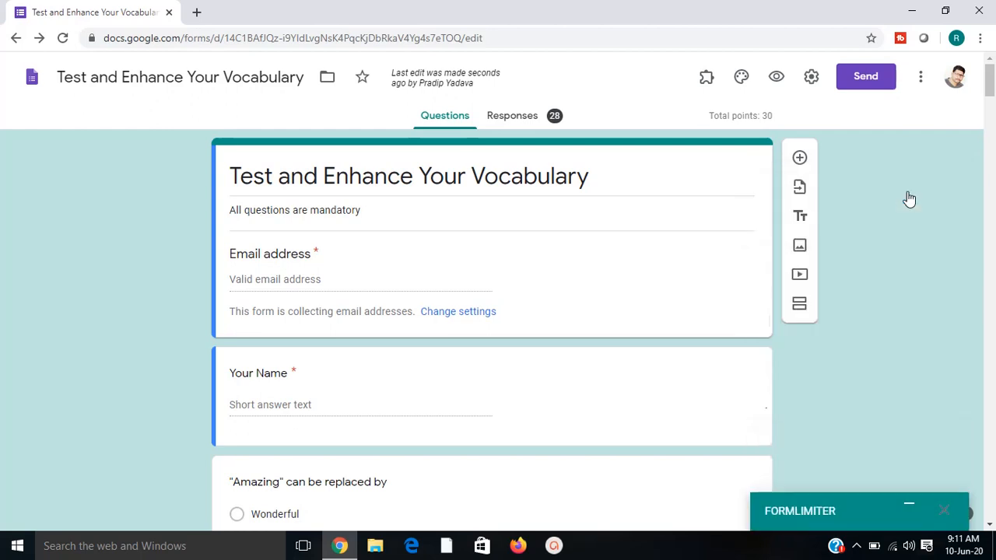
{"action": "left_click", "coordinate": [863, 80]}
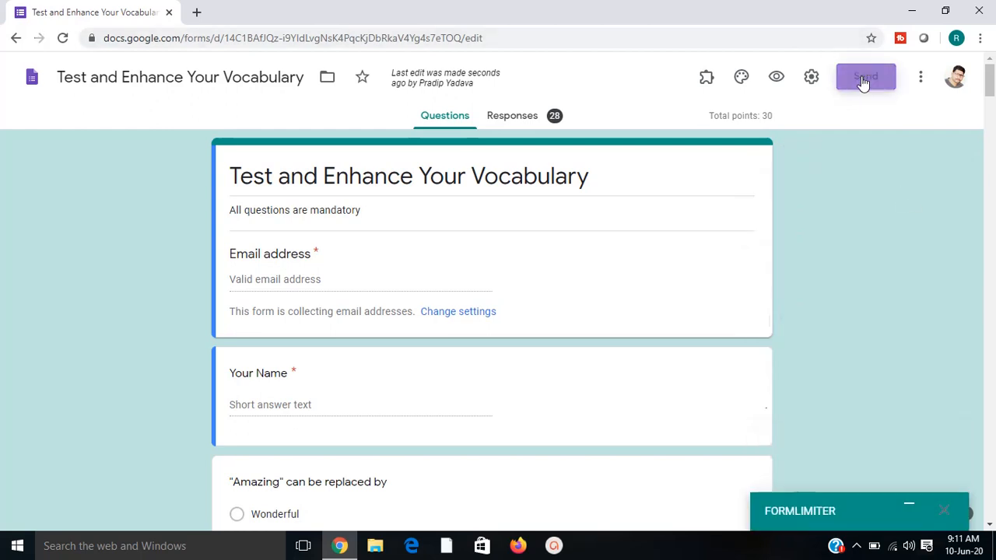